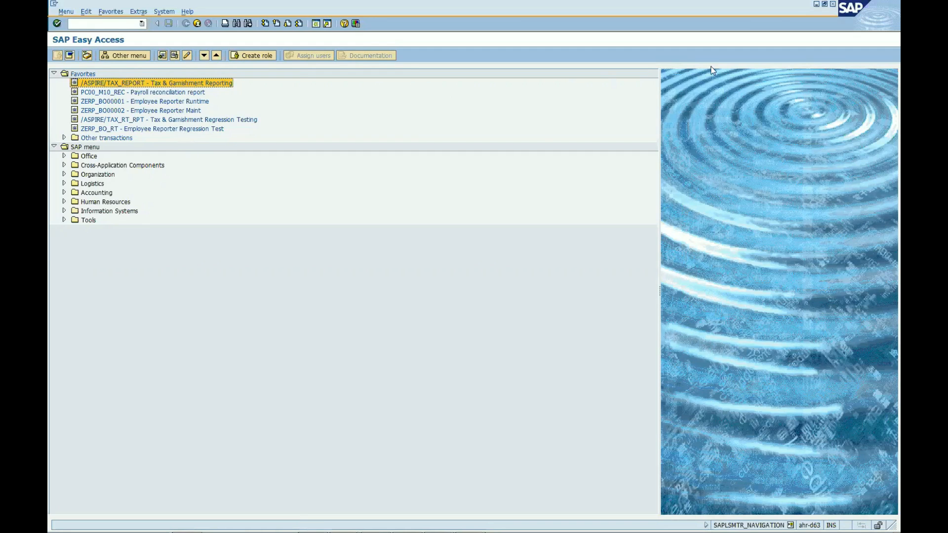
- Open Tax & Garnishment Reporting, enter Ceridian Collector ID SDS000, and keep the export type Periodic with run mode Test Mode with no file
click(817, 4)
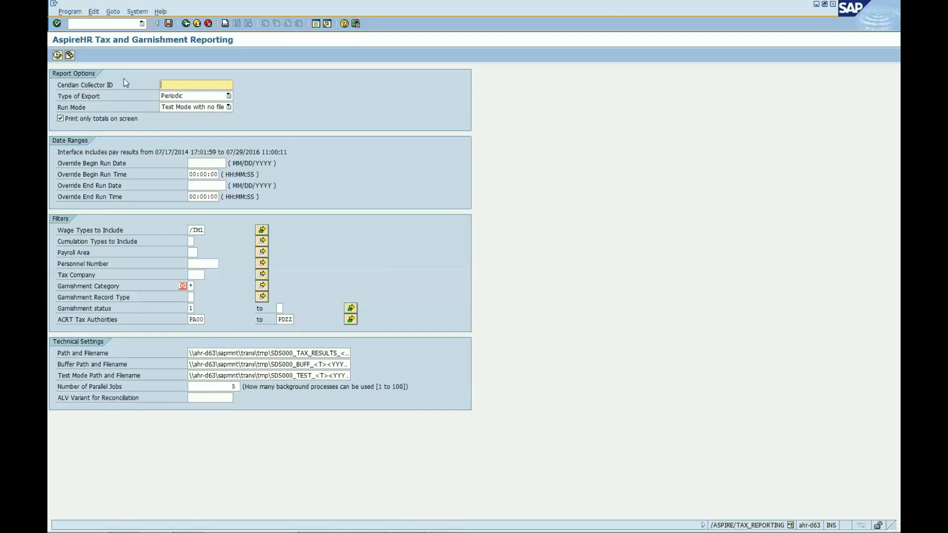
text(SDS000)
key(Return)
click(229, 96)
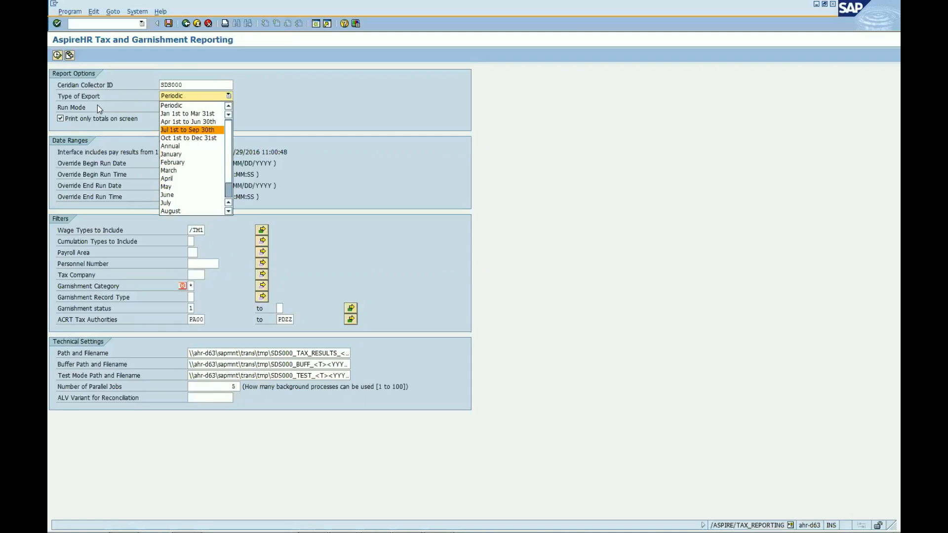
click(203, 106)
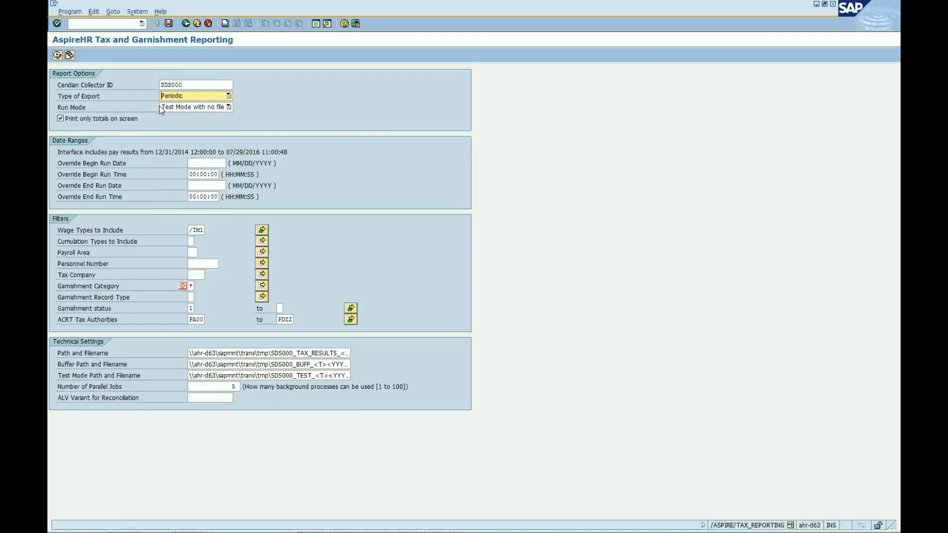
click(228, 108)
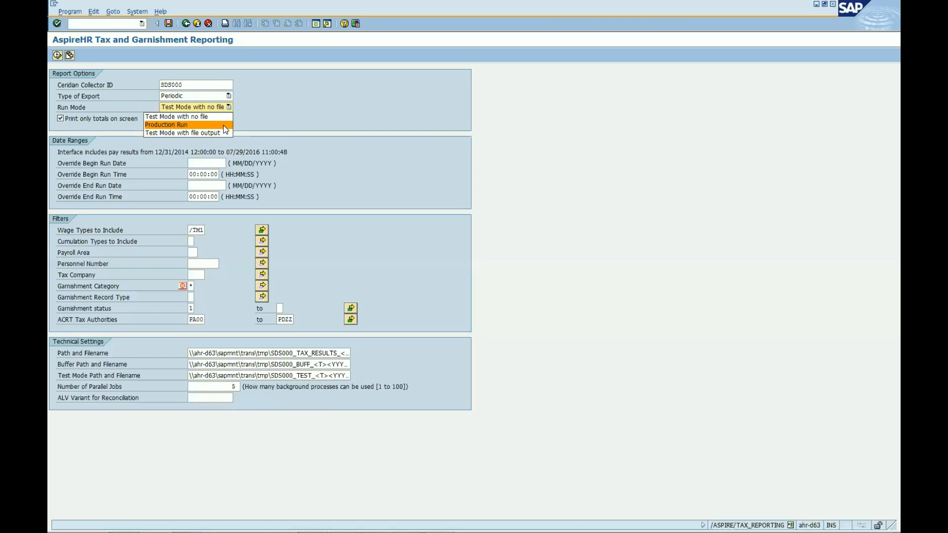
click(274, 120)
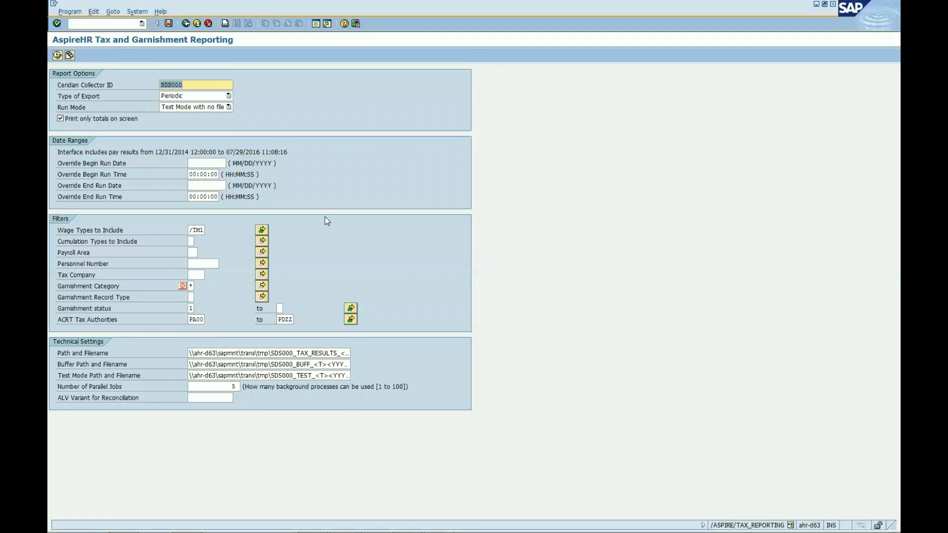
- Load the saved variant for the Oct 1st to Dec 31st 2013 export and run the tax and garnishment report in test mode
click(70, 56)
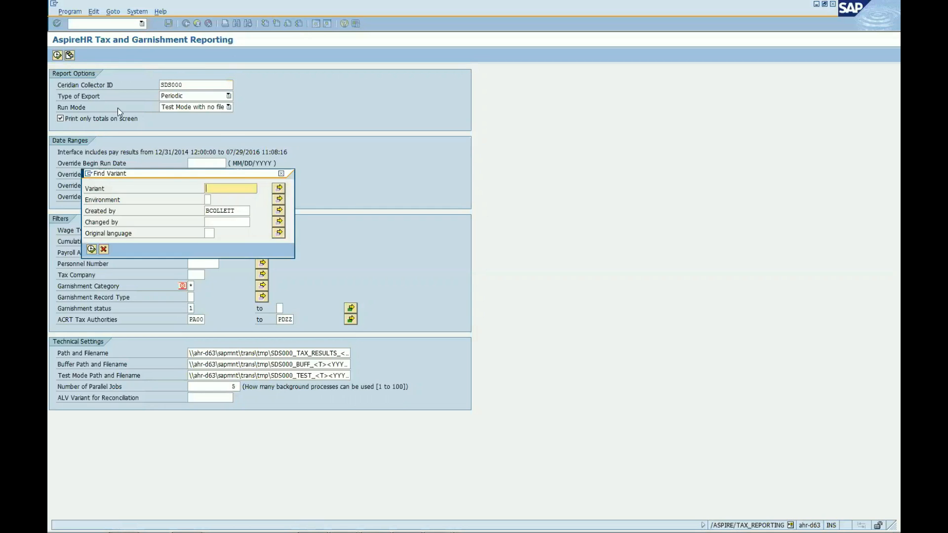
click(92, 250)
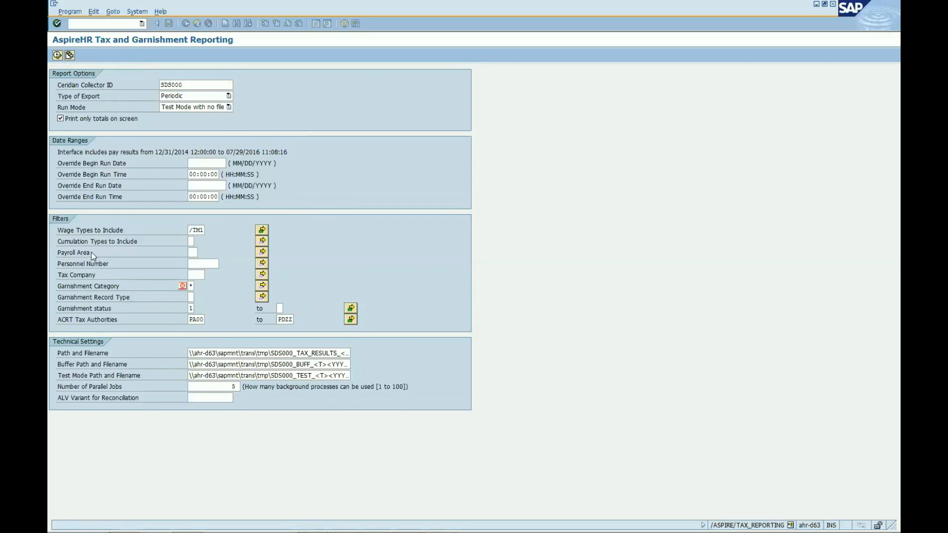
double_click(118, 195)
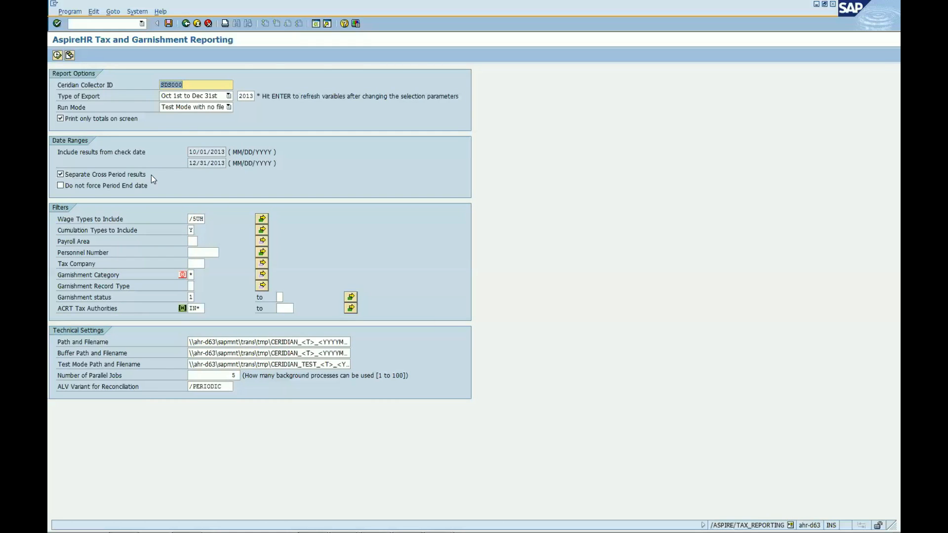
click(57, 56)
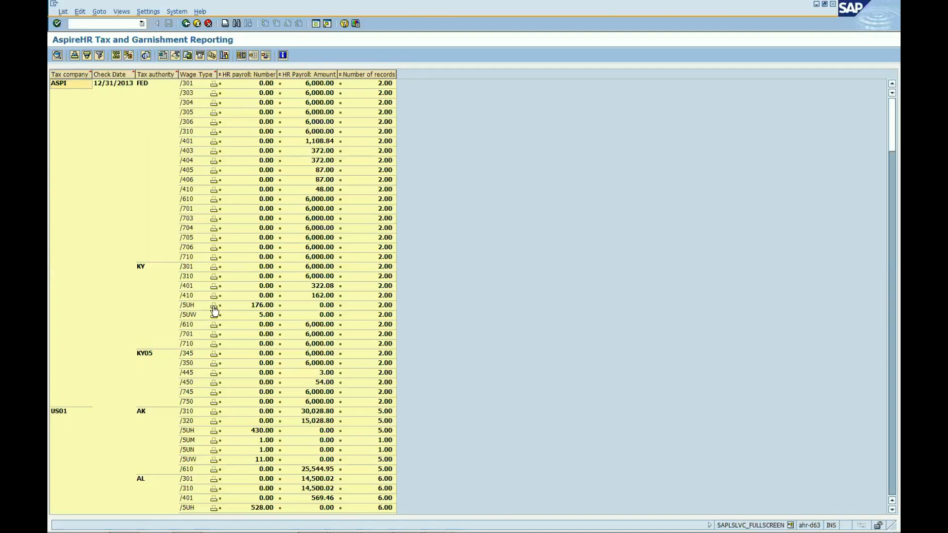
- Expand the /5UW subtotal for tax authority AK under US01, and widen the HR Payroll Amount column to read the grand total
click(214, 460)
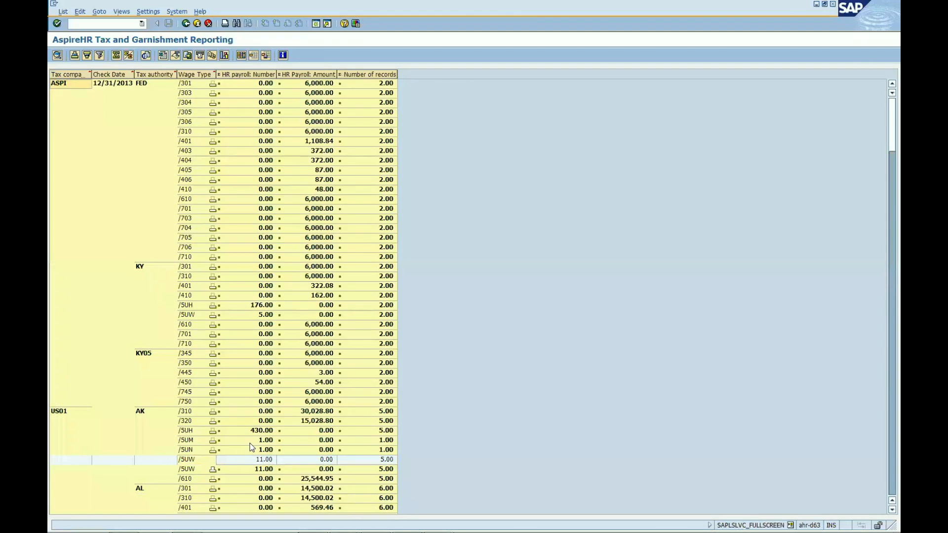
click(213, 469)
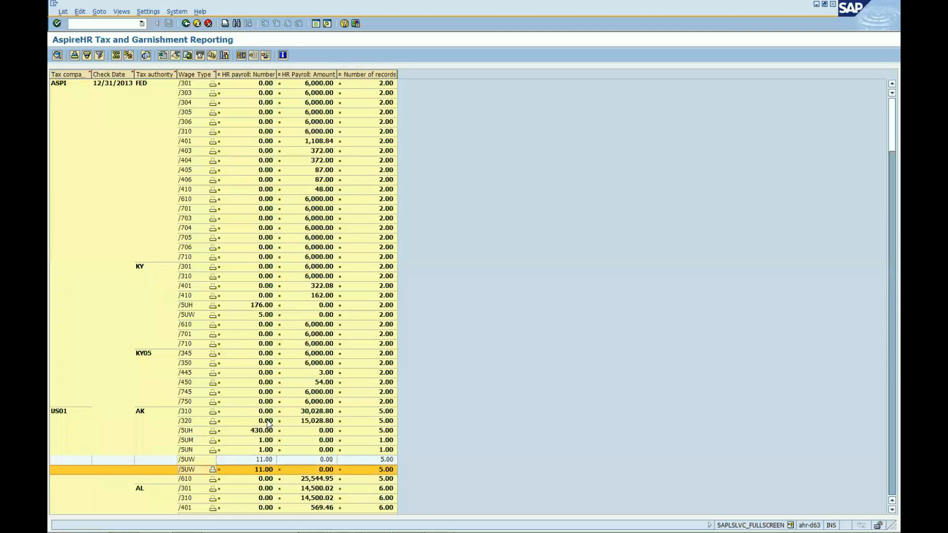
click(886, 462)
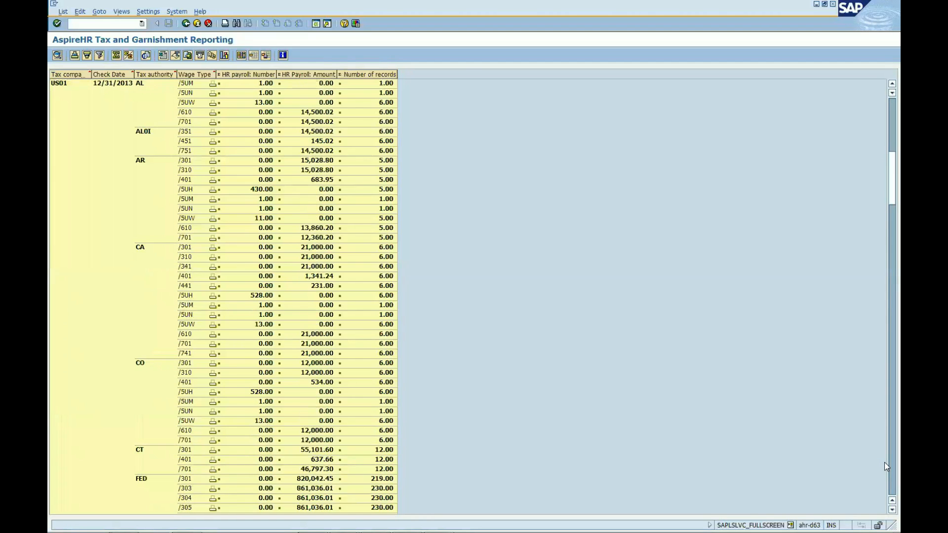
click(884, 462)
click(884, 462)
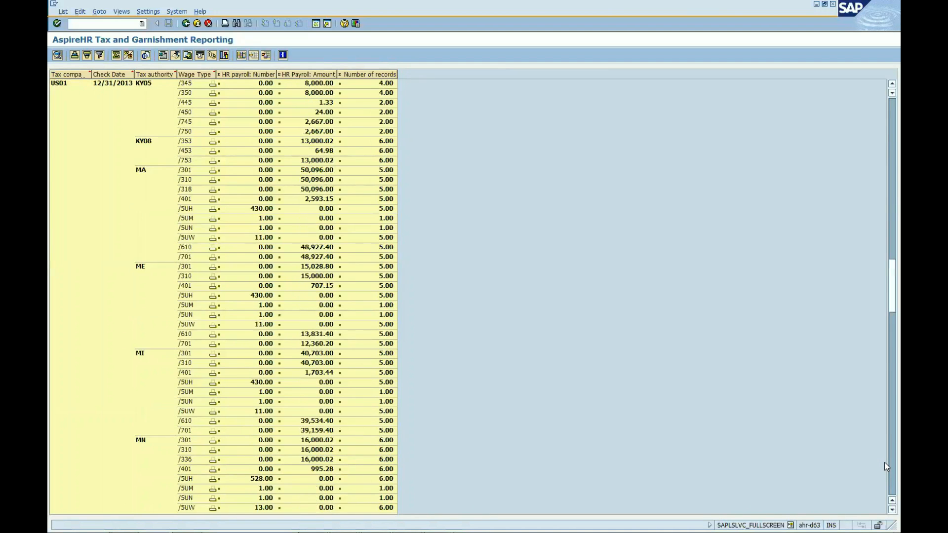
click(884, 462)
click(884, 462)
click(884, 462)
drag(885, 462, 884, 487)
click(885, 490)
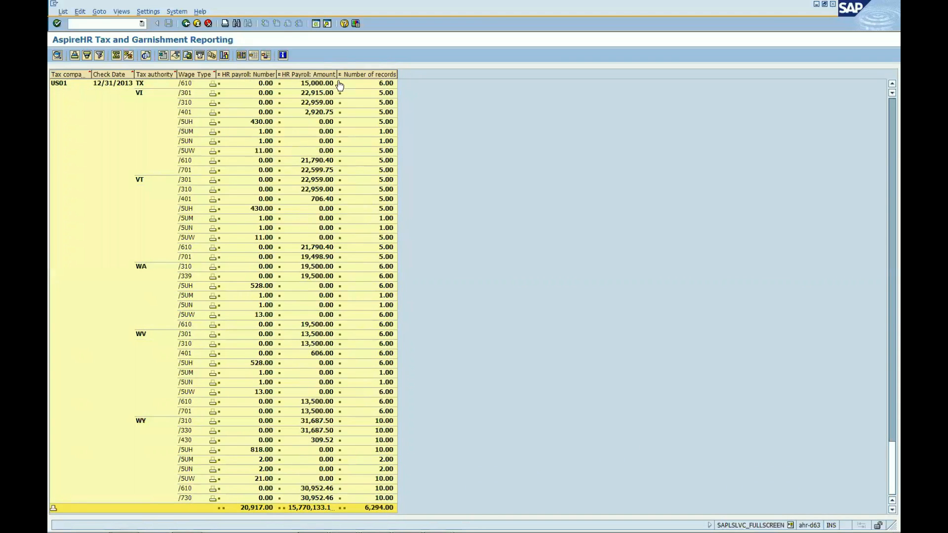
drag(337, 74, 340, 75)
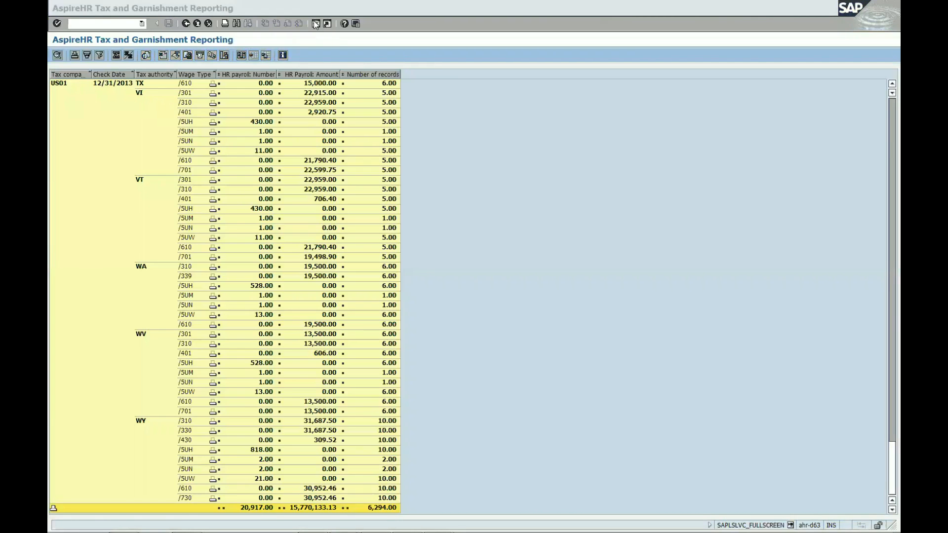
- In a new session, run the Payroll Reconciliation Report with the saved variant for the period 10/01/2013 to 12/31/2013
click(314, 21)
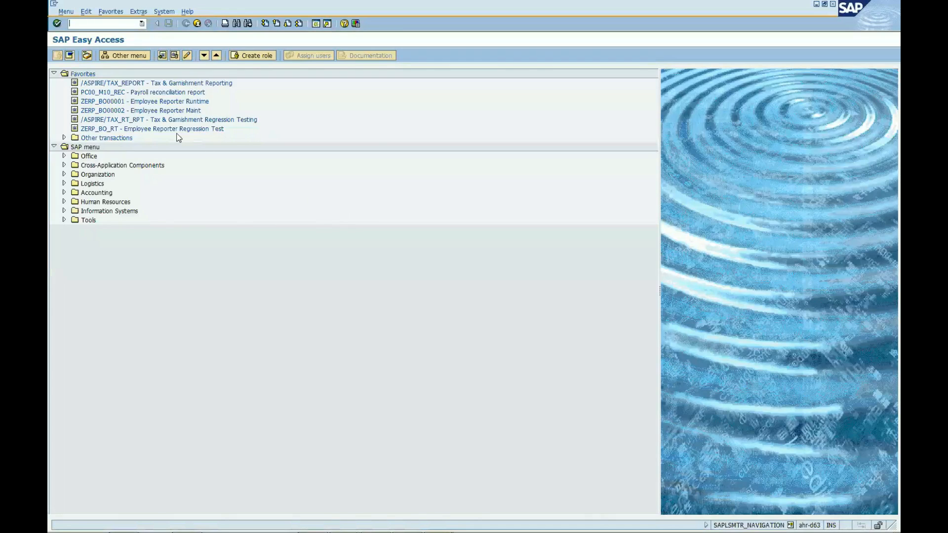
double_click(149, 95)
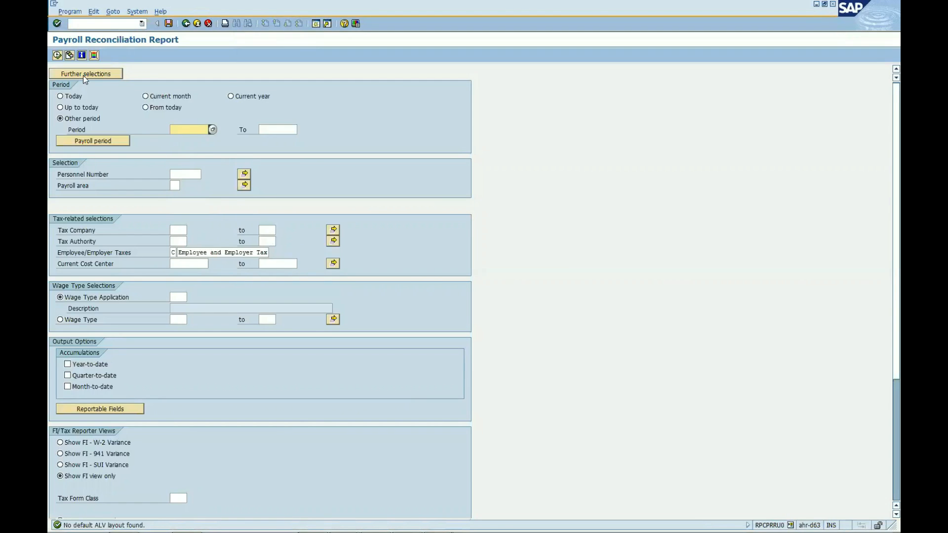
click(70, 55)
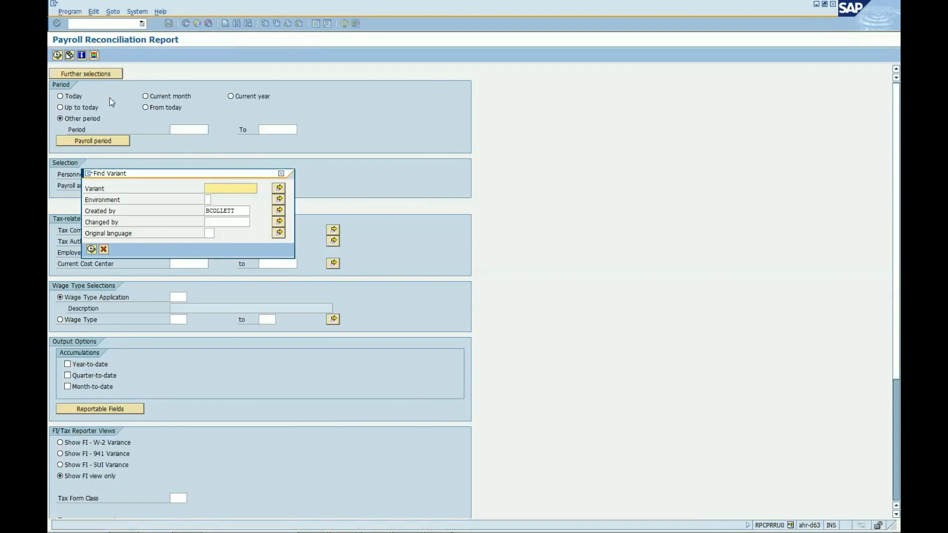
click(92, 250)
double_click(117, 213)
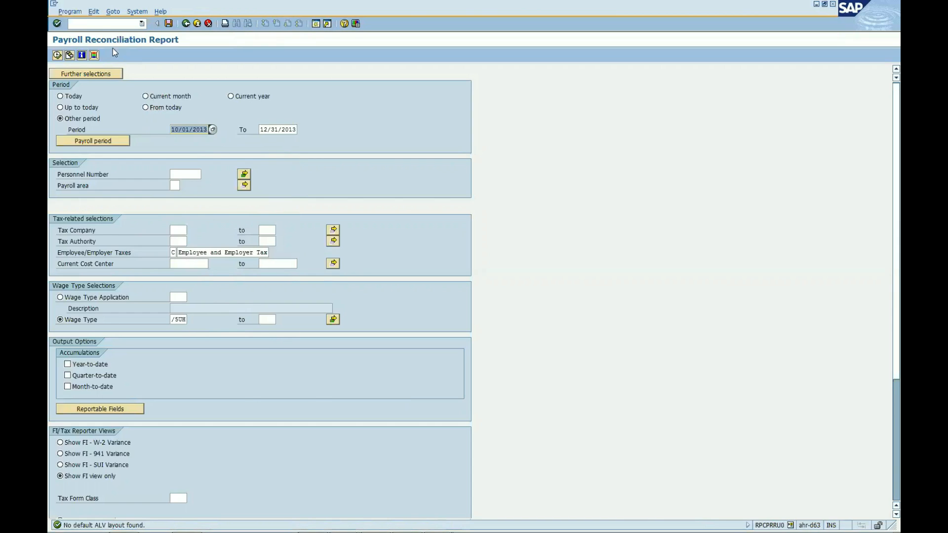
click(57, 55)
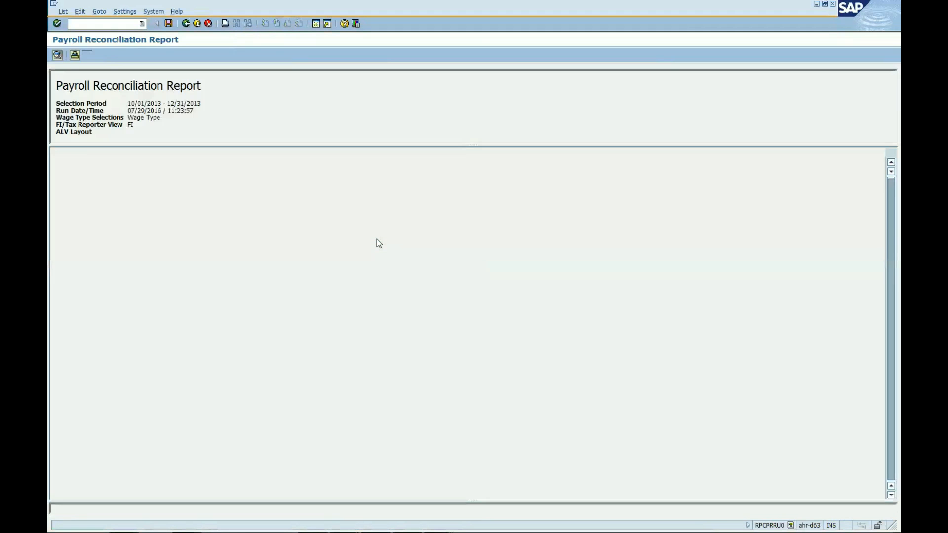
- Apply the /1_DETAILQTR layout to the reconciliation report and examine its grand totals
click(212, 56)
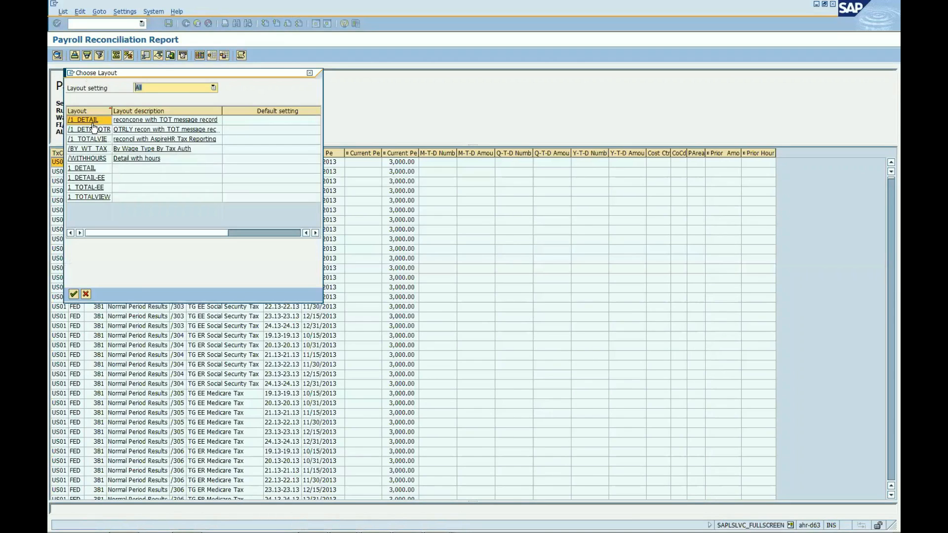
click(94, 129)
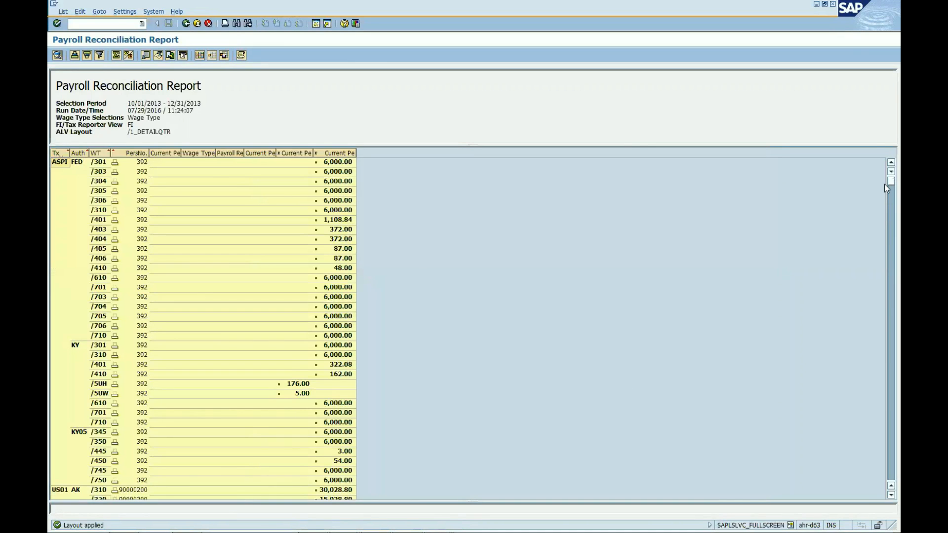
drag(884, 182, 885, 418)
drag(884, 476, 885, 478)
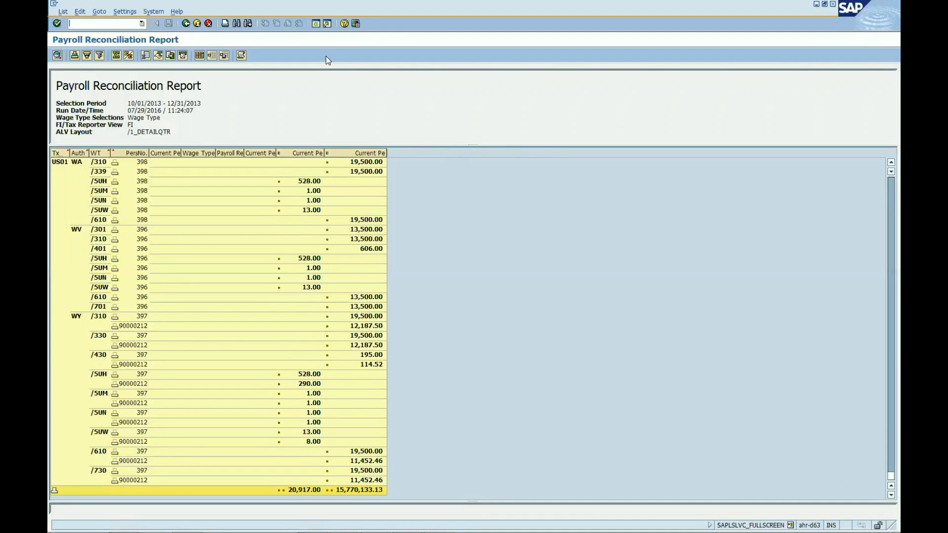
- In a new session, run Employee Reporter Runtime with the saved variant CUS& CERIDIAN
click(315, 24)
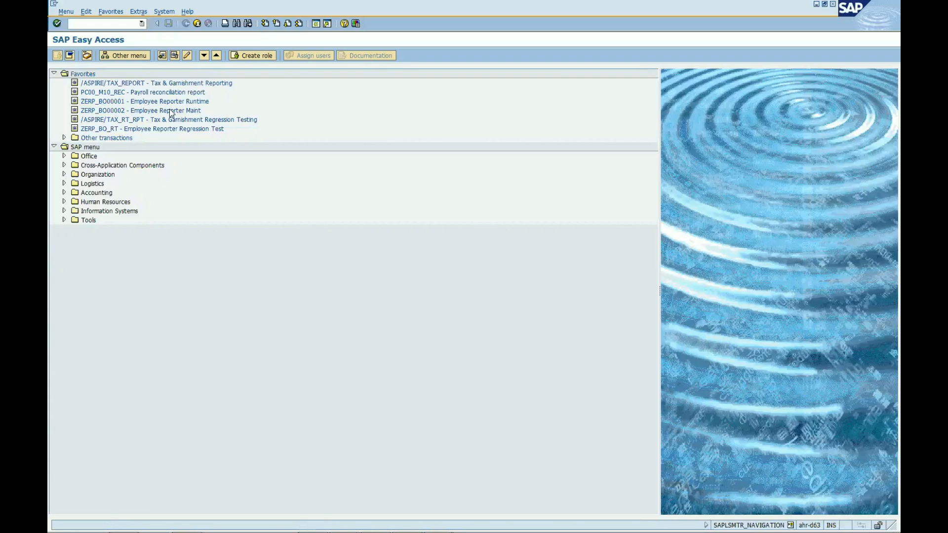
double_click(137, 102)
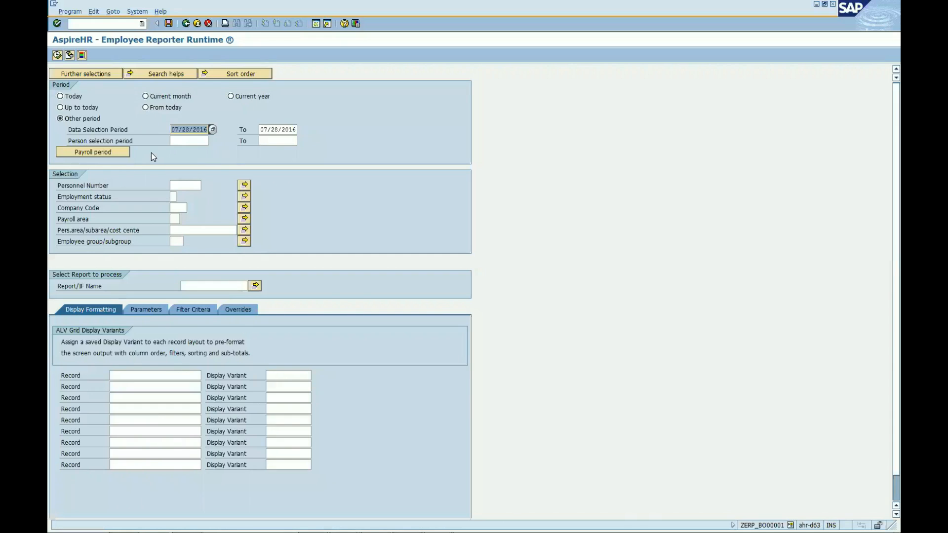
click(70, 55)
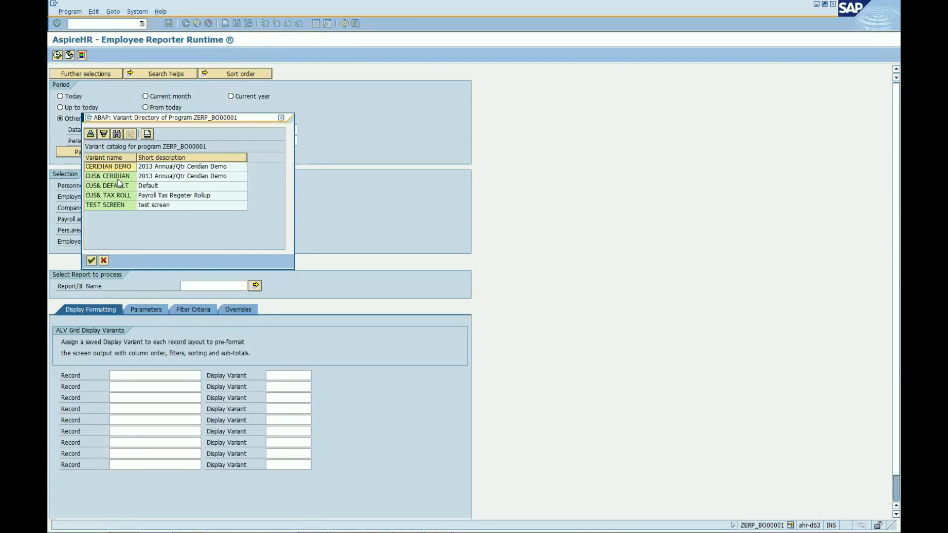
double_click(118, 177)
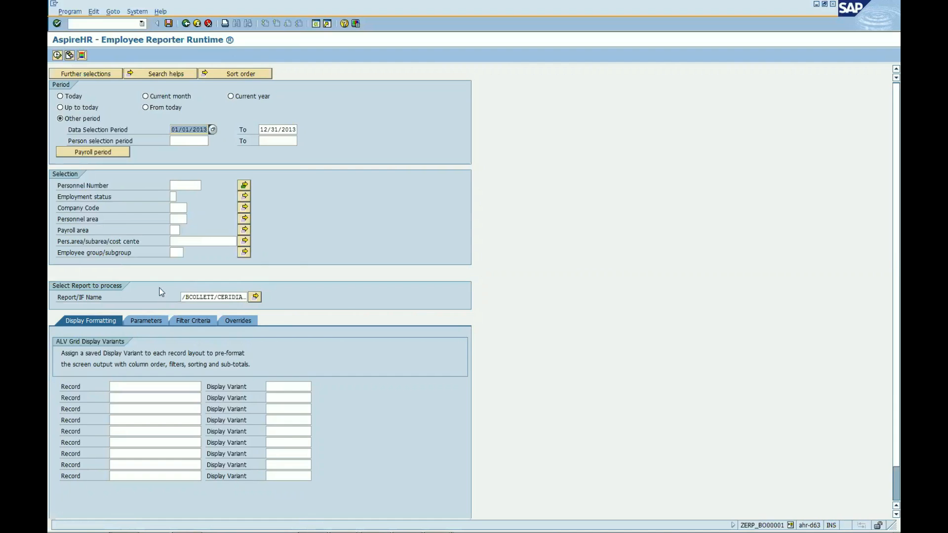
click(57, 55)
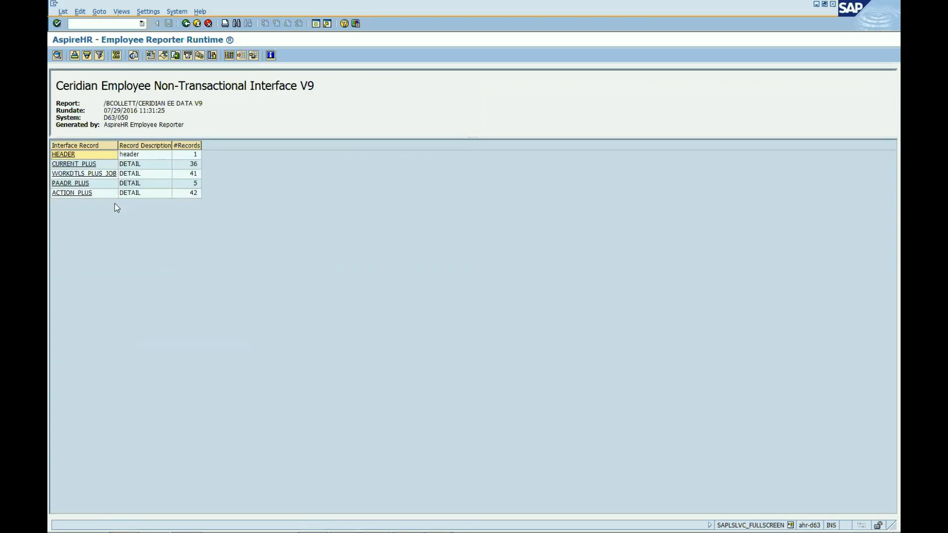
- Examine the WORKDTLS_PLUS_JOB interface records through to their last columns, and return to the selection screen
click(86, 174)
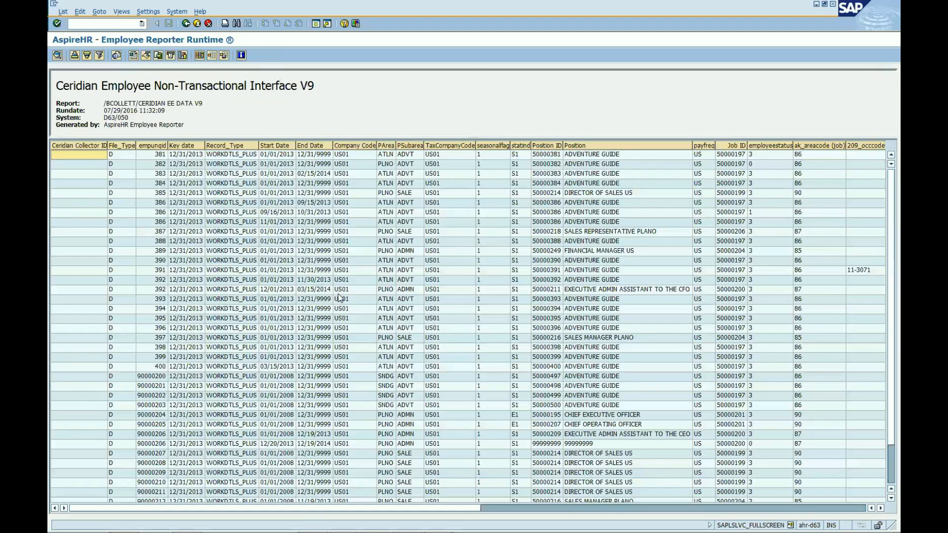
click(805, 509)
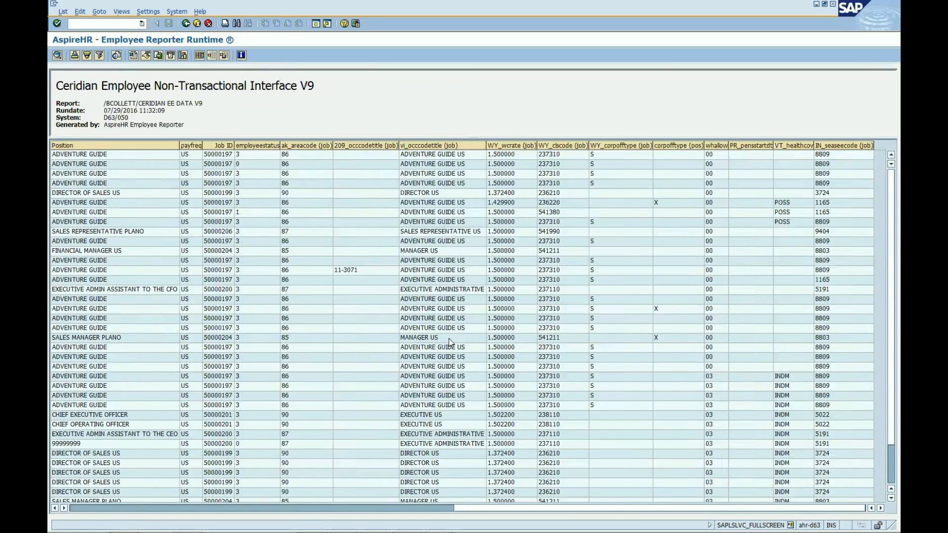
click(188, 25)
click(187, 24)
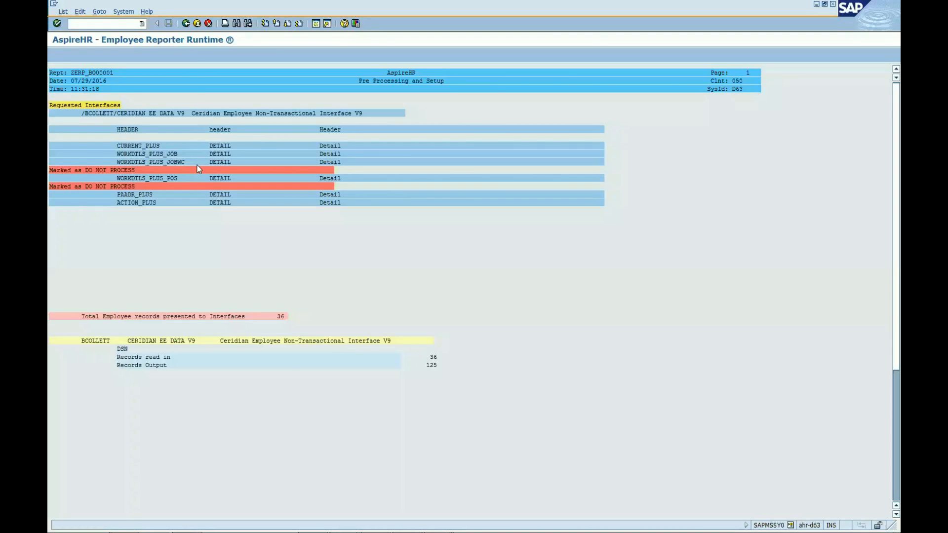
click(186, 24)
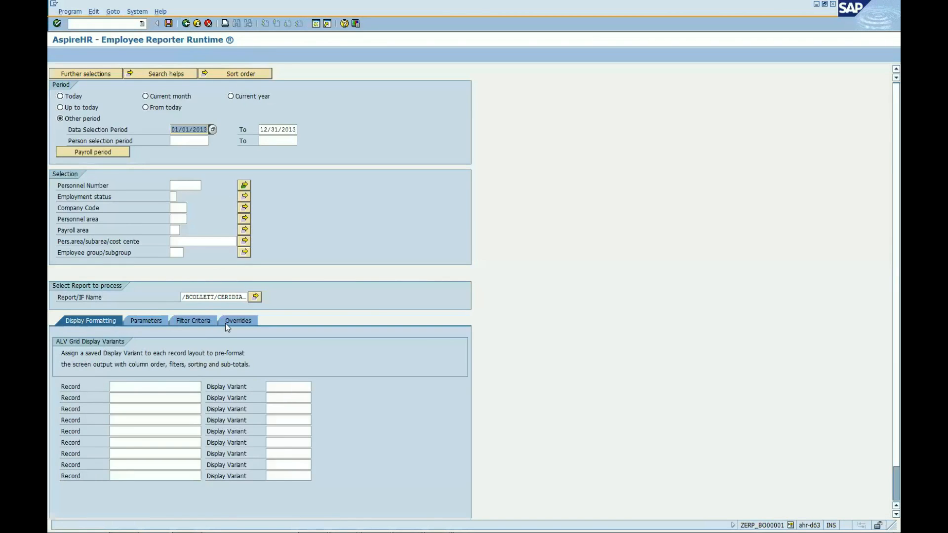
- Override the output target to Local and run the Ceridian employee data report to write the text file
click(235, 322)
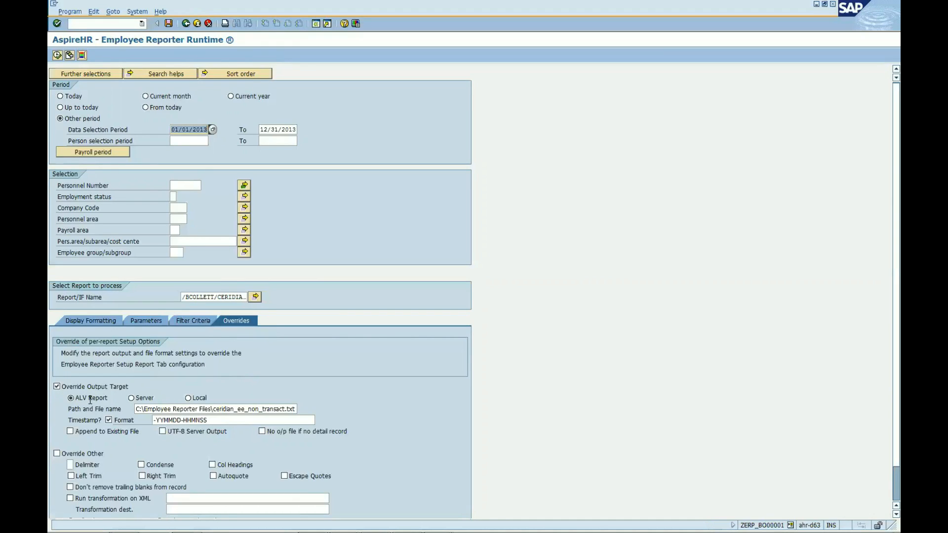
click(130, 398)
click(188, 398)
click(58, 55)
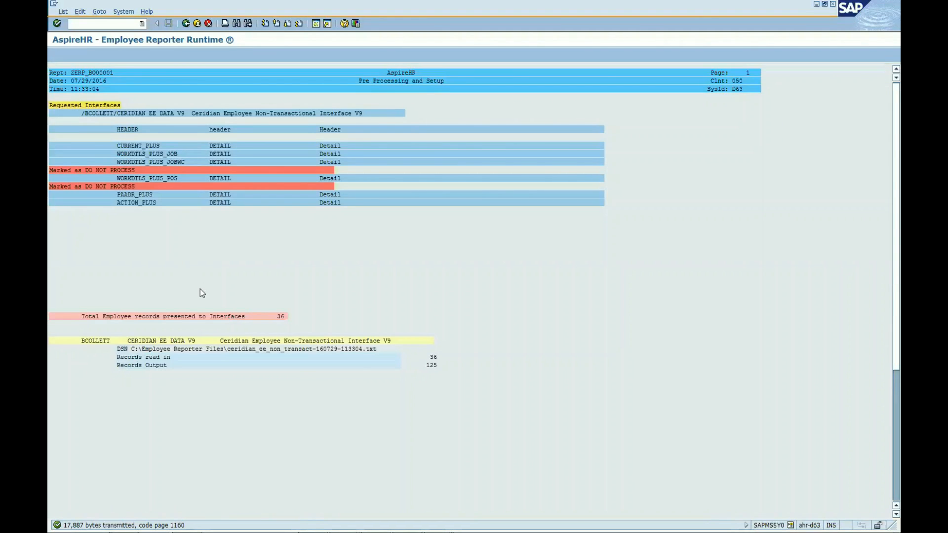
click(91, 523)
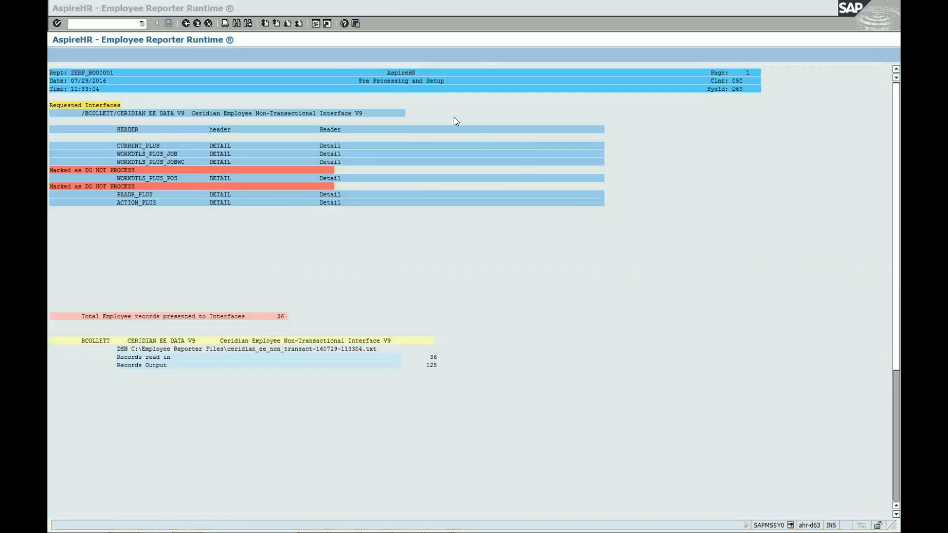
- In a new session, load the variant RT 2 QTR DIFF in Tax & Garnishment Regression Testing and run the file comparison
click(315, 24)
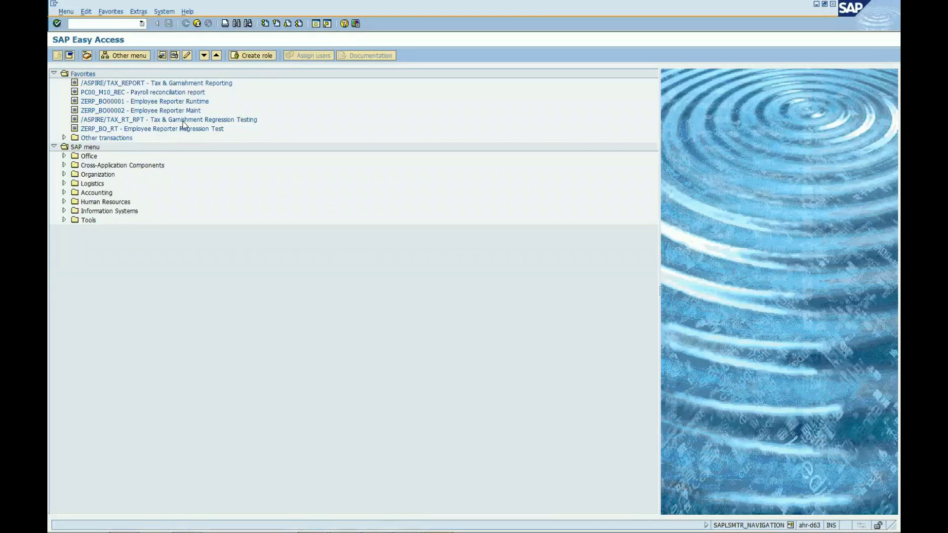
double_click(142, 121)
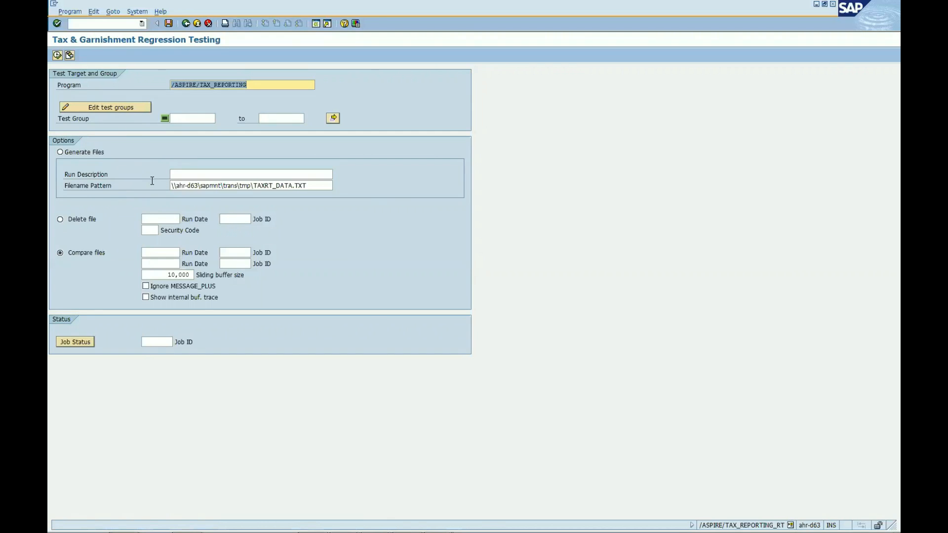
click(70, 55)
click(92, 252)
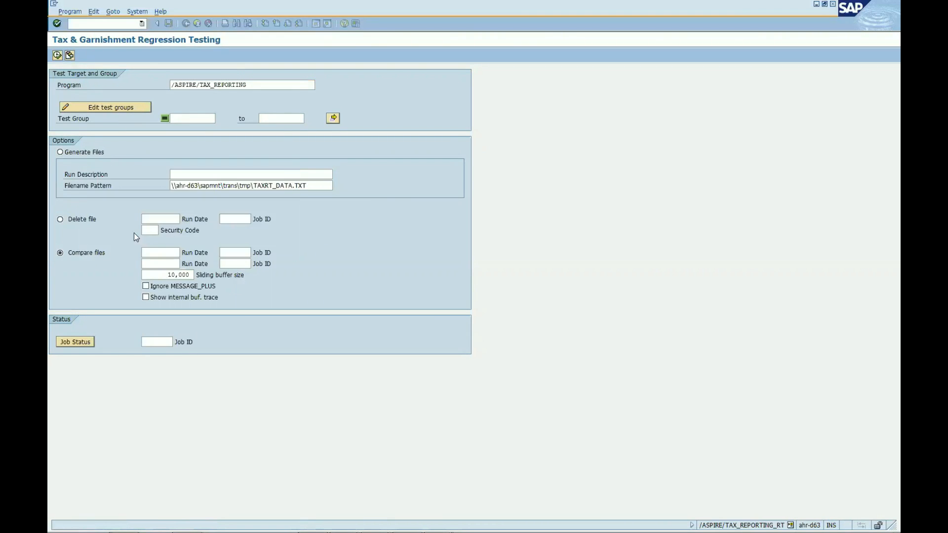
scroll(173, 211, down, 3)
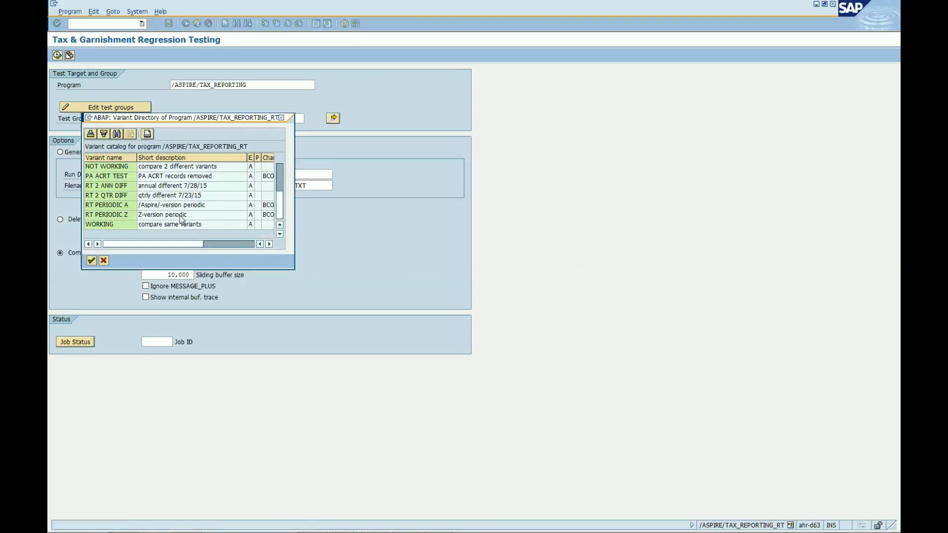
double_click(111, 194)
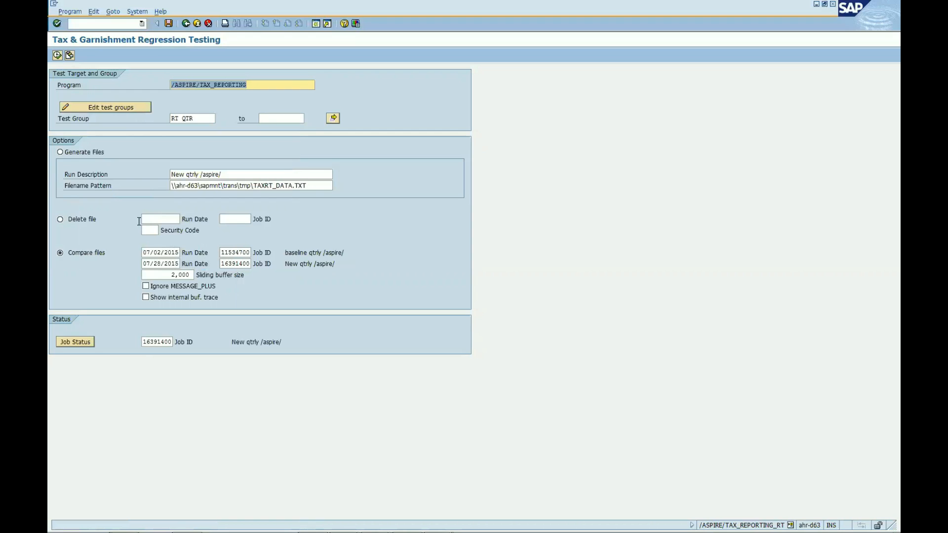
click(58, 54)
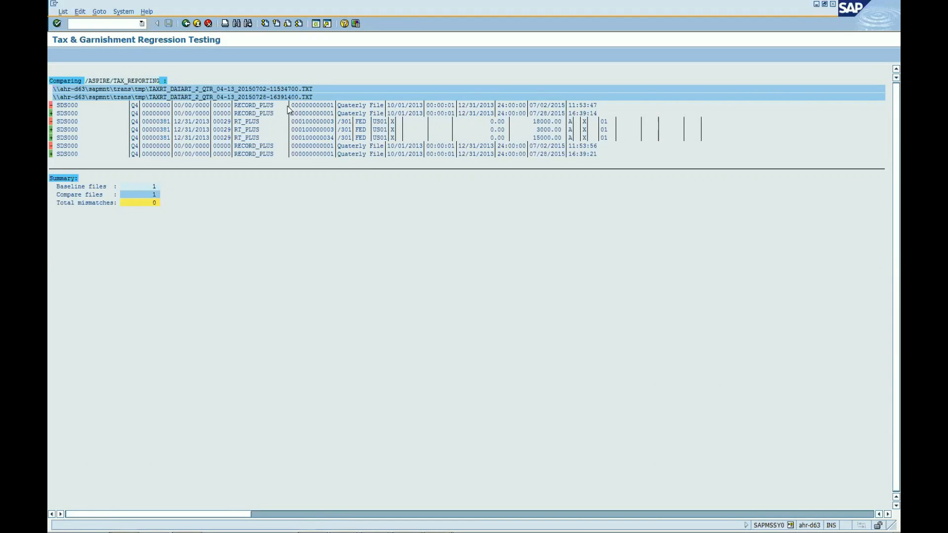
- Leave the comparison results and open the Employee Reporter Regression Test transaction ZERP_BO_RT from the favorites
click(185, 23)
click(185, 24)
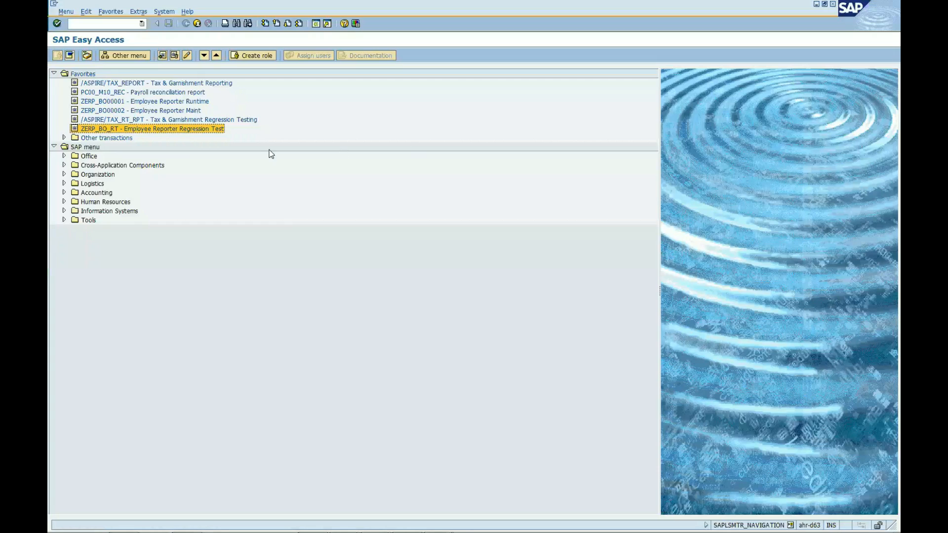
double_click(170, 129)
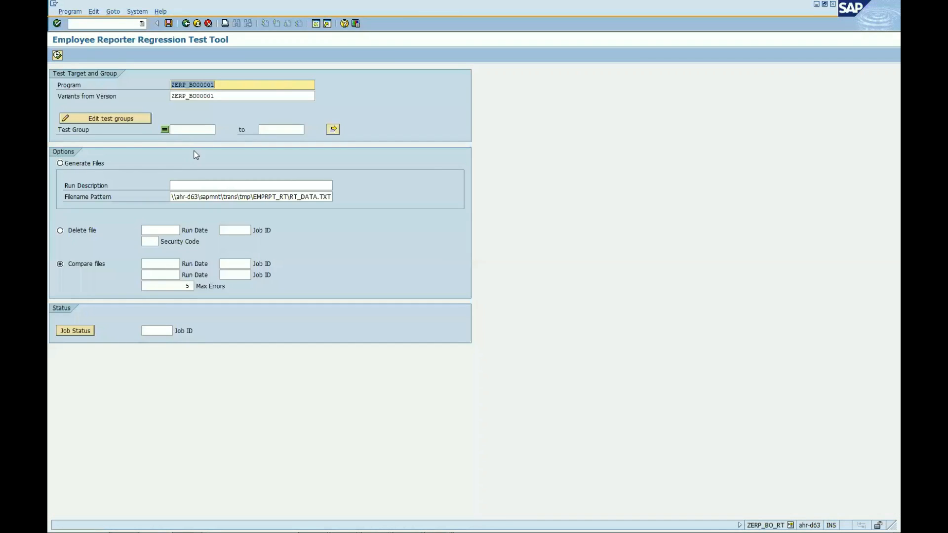